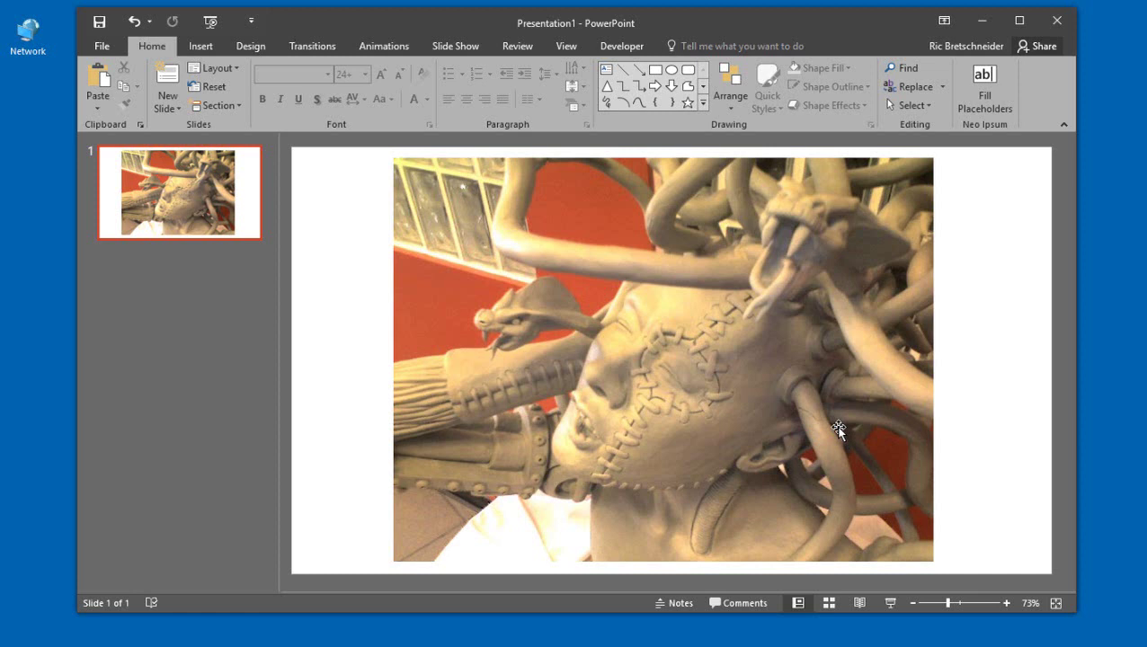
Apply the Blur artistic effect to the picture on slide 1.
{"action": "left_click", "coordinate": [612, 283]}
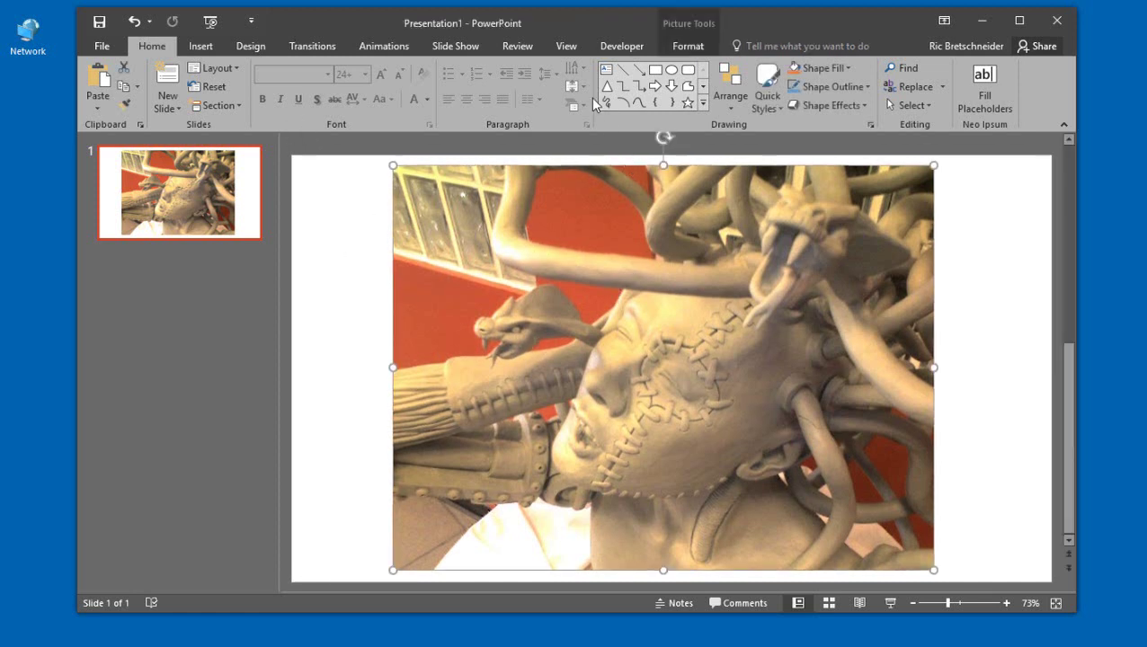
{"action": "left_click", "coordinate": [698, 50]}
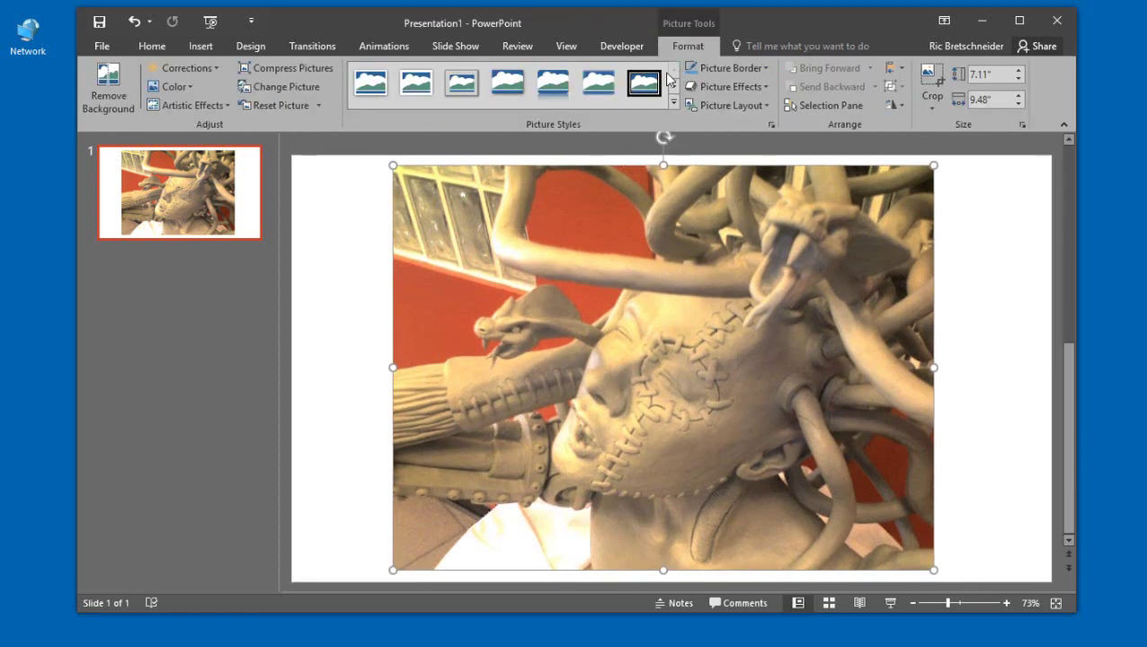
{"action": "left_click", "coordinate": [198, 110]}
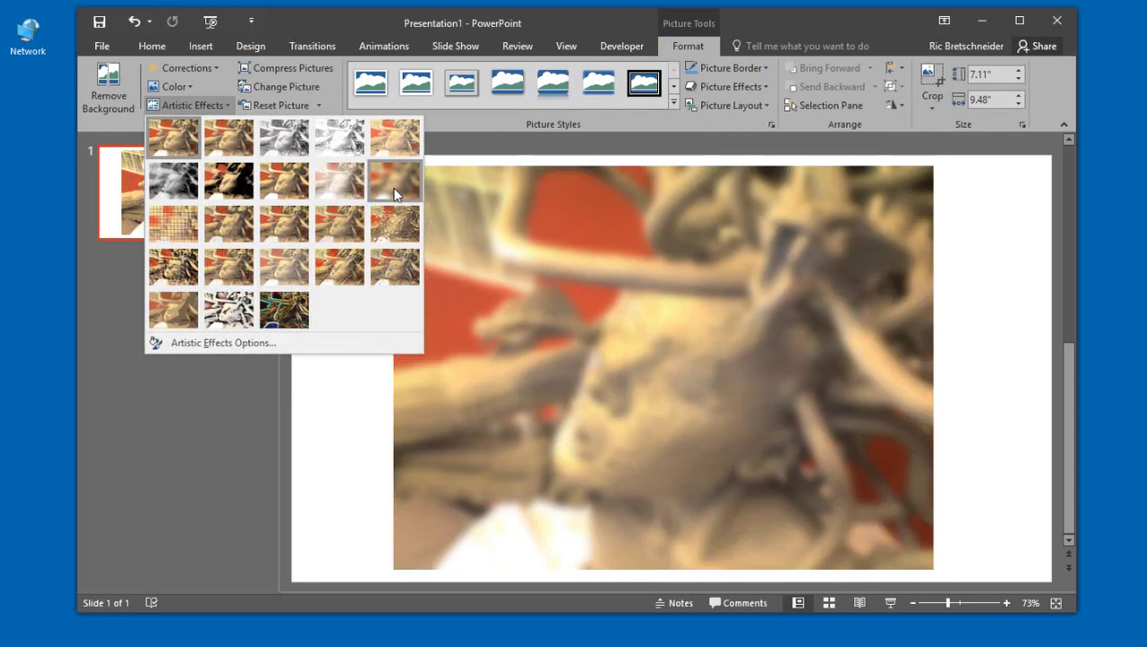
{"action": "left_click", "coordinate": [393, 187]}
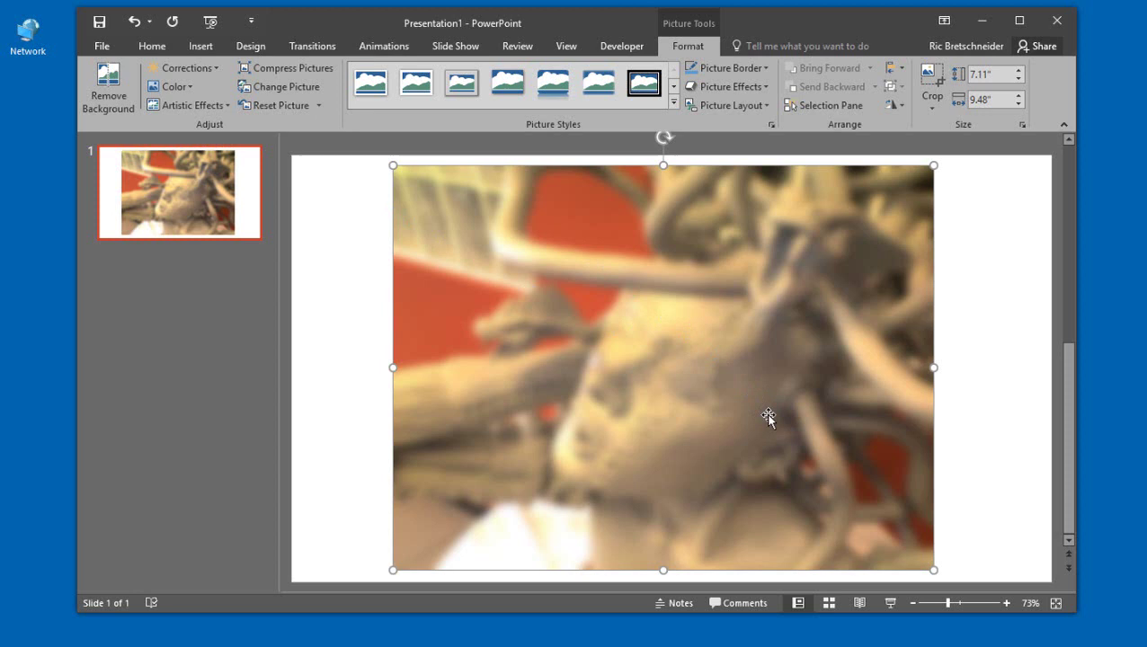
Open the artistic effect options and set the blur radius to 12.
{"action": "left_click", "coordinate": [220, 106]}
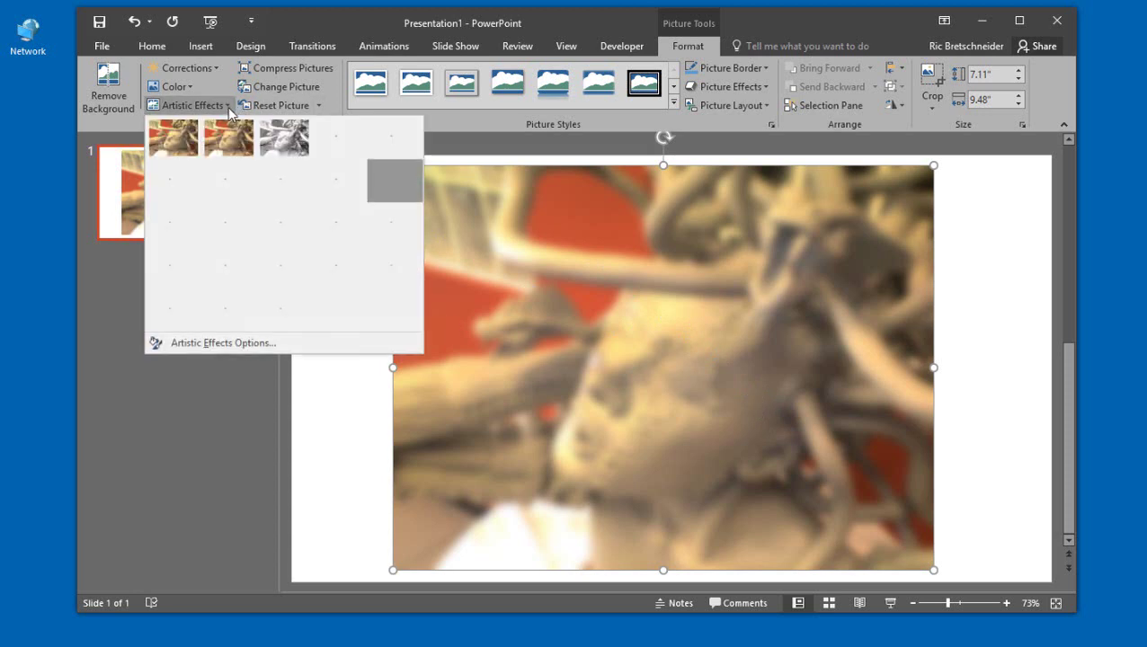
{"action": "left_click", "coordinate": [268, 344]}
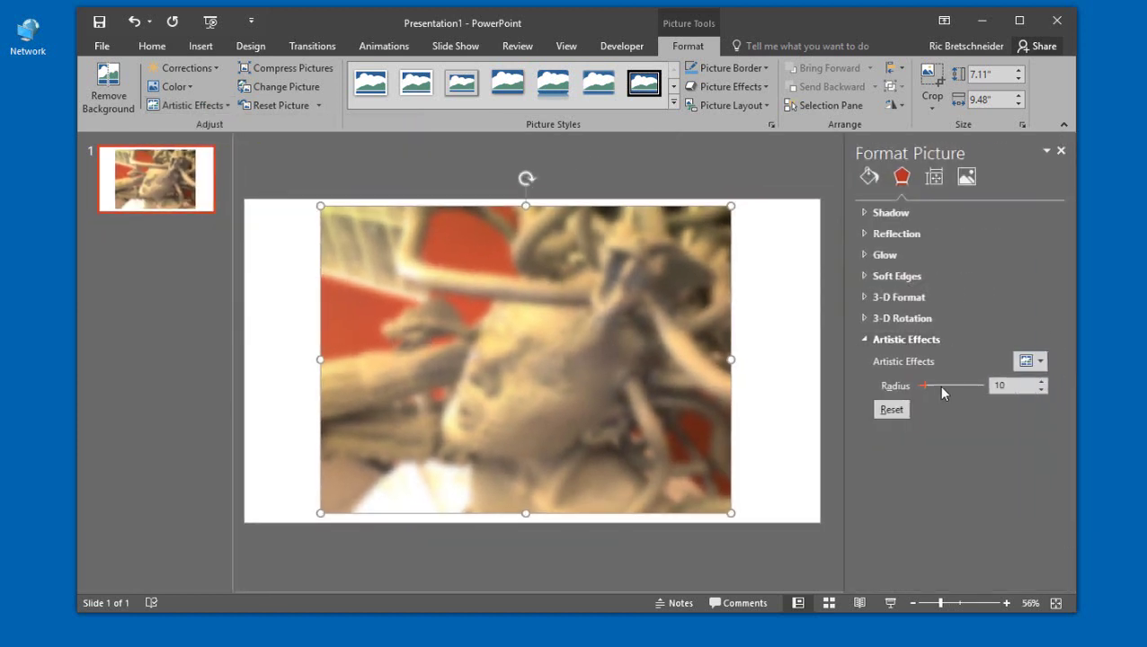
{"action": "left_click", "coordinate": [1042, 382]}
{"action": "left_click", "coordinate": [1041, 382]}
{"action": "left_click", "coordinate": [1042, 382]}
{"action": "left_click", "coordinate": [1042, 382]}
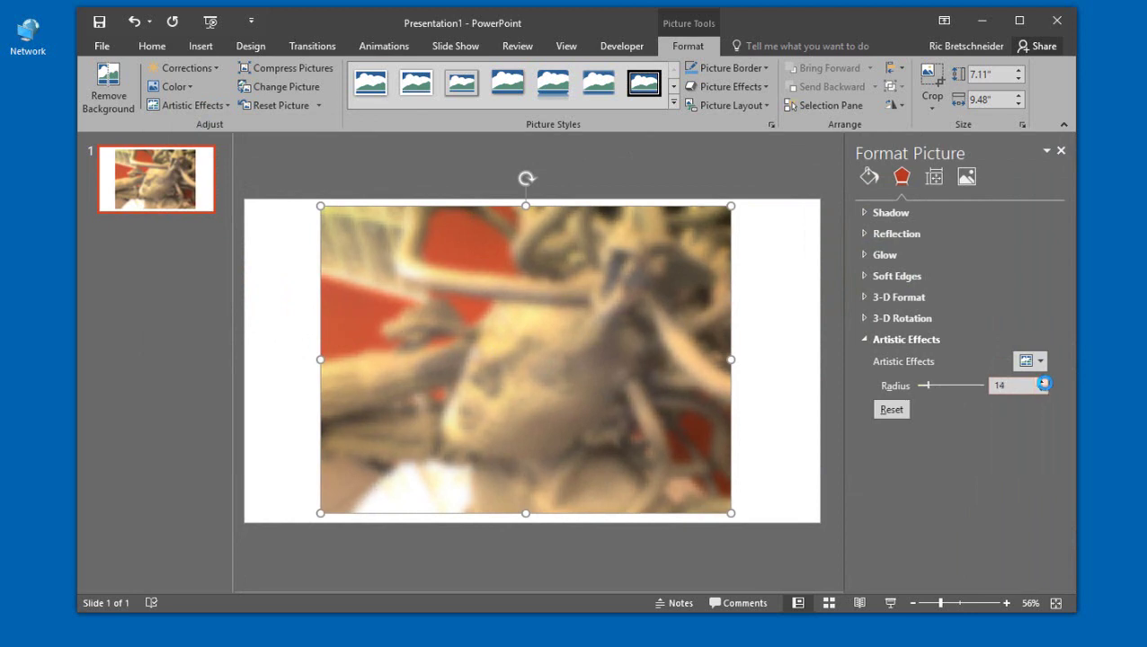
{"action": "left_click", "coordinate": [1041, 388]}
{"action": "left_click", "coordinate": [1041, 388]}
Change the picture's artistic effect to Glow Edges and save the picture to the Desktop as Picture2.png.
{"action": "left_click", "coordinate": [218, 105]}
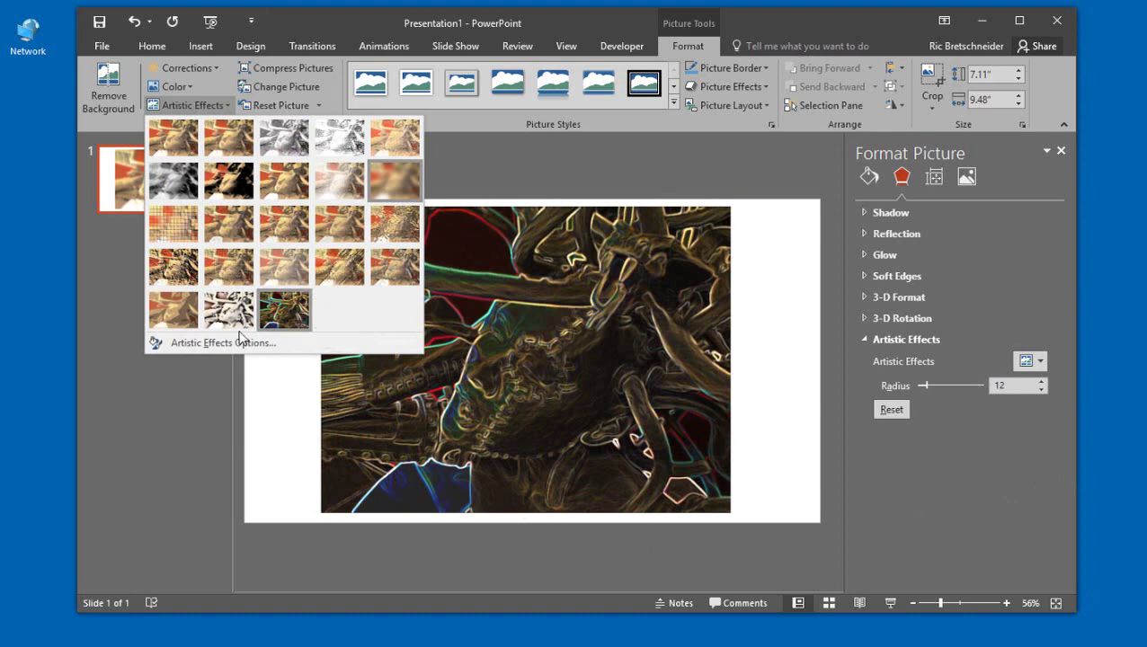
{"action": "left_click", "coordinate": [286, 308]}
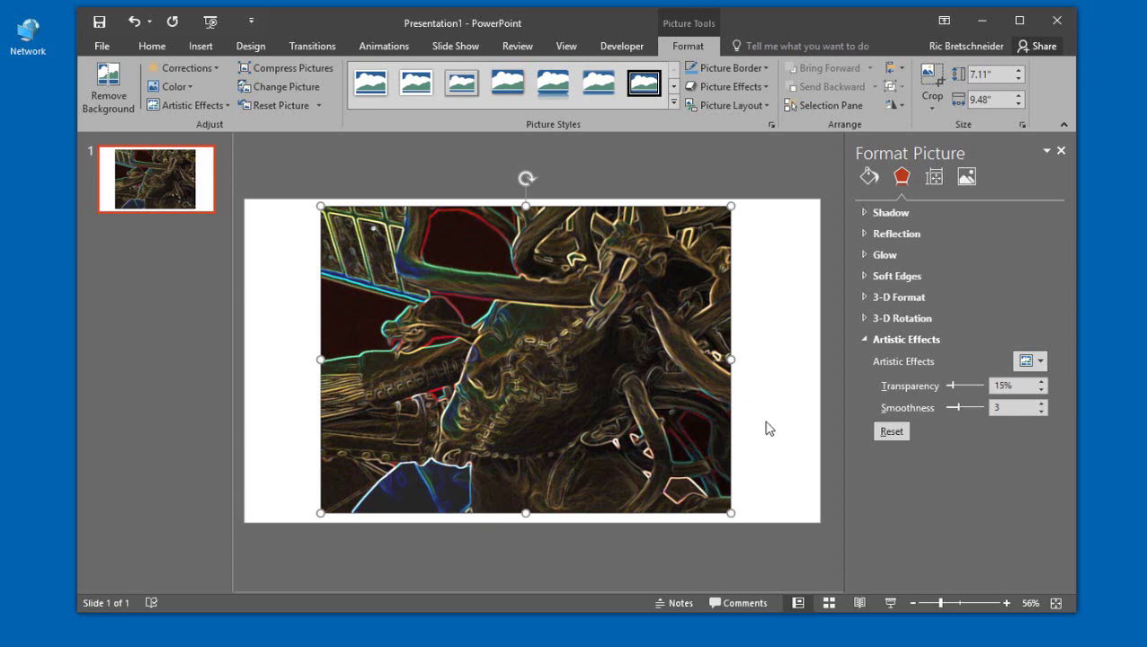
{"action": "right_click", "coordinate": [545, 347]}
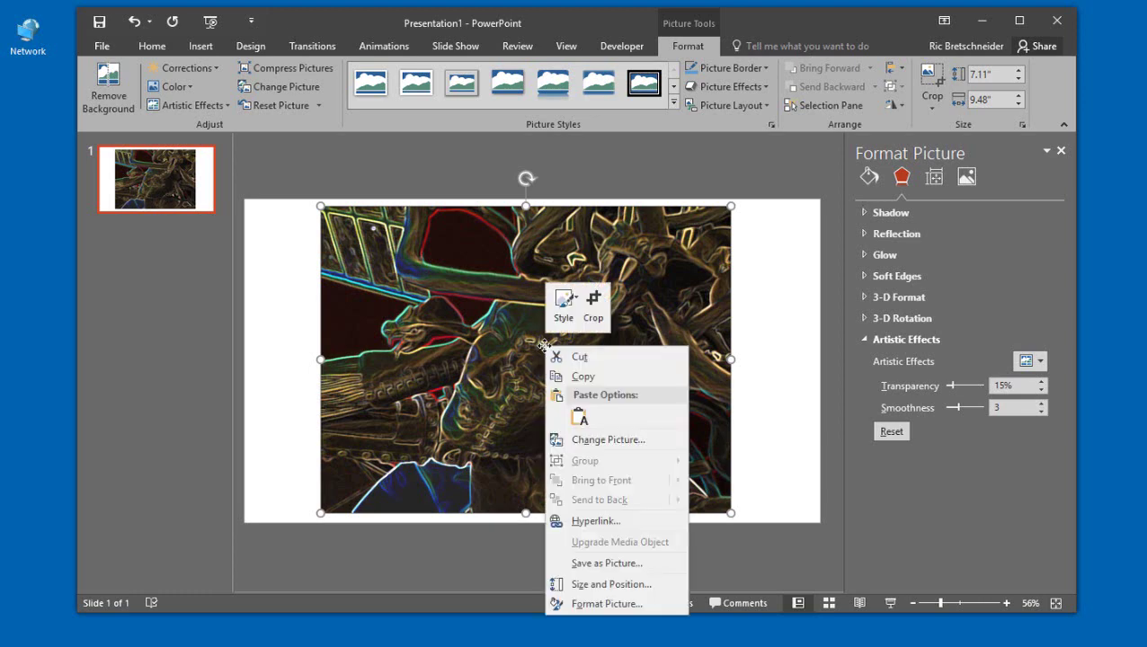
{"action": "left_click", "coordinate": [601, 565]}
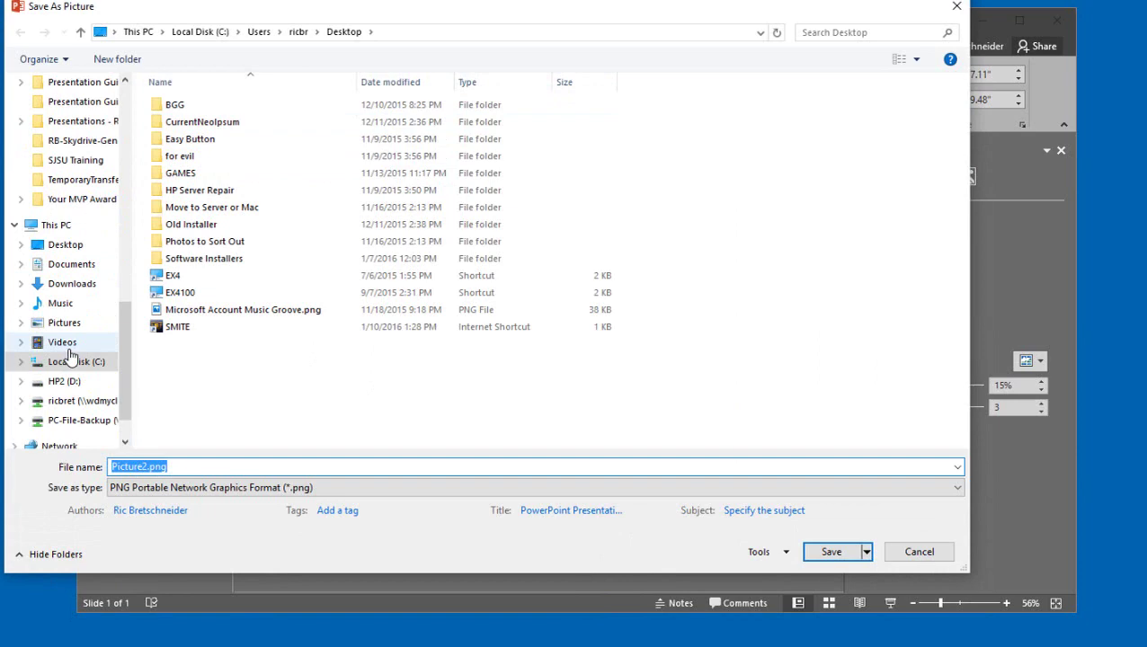
{"action": "left_click", "coordinate": [64, 245]}
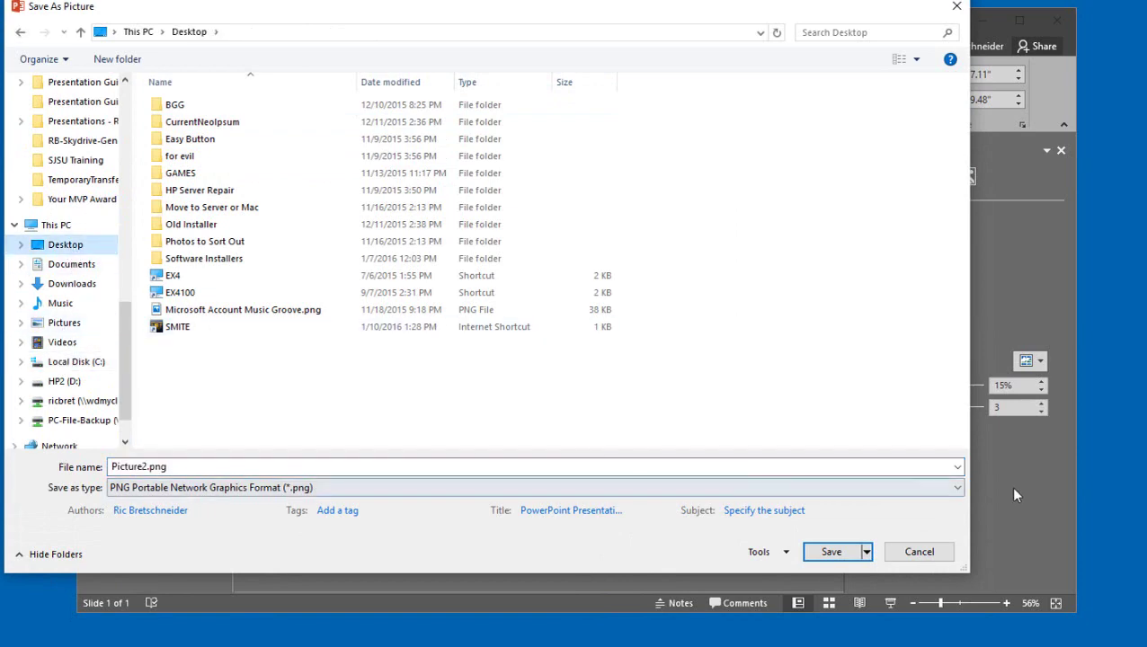
{"action": "left_click", "coordinate": [830, 551]}
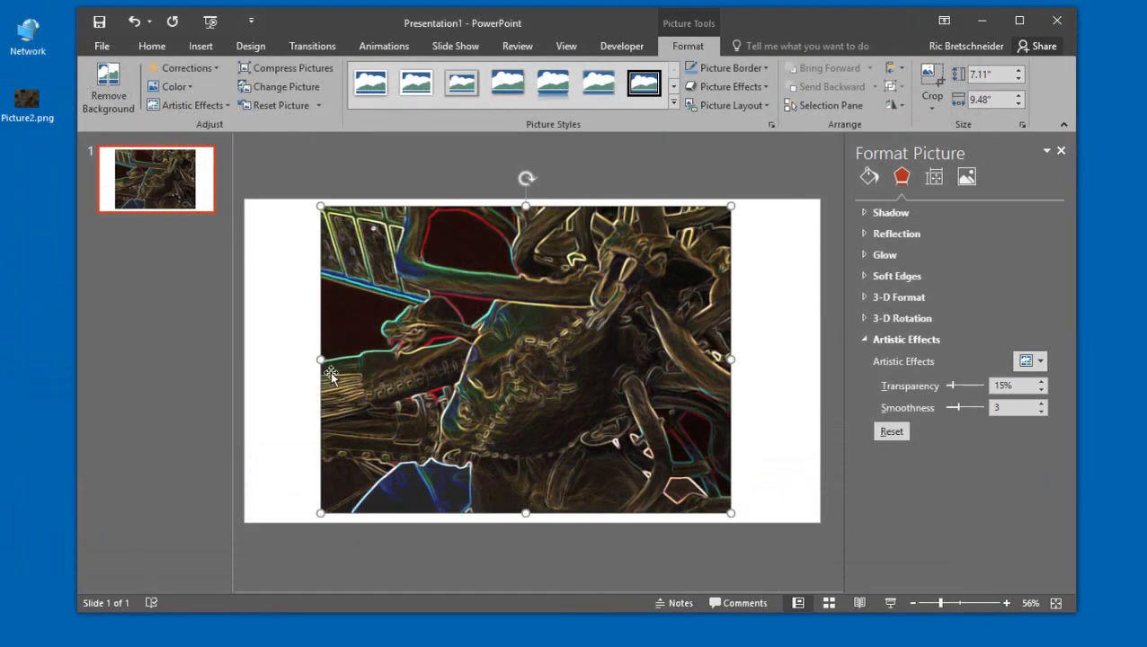
Insert Picture2.png from the desktop onto the slide and offset it and the original picture horizontally so they only partly overlap.
{"action": "left_click_drag", "start_coordinate": [17, 119], "coordinate": [261, 335]}
{"action": "left_click_drag", "start_coordinate": [446, 324], "coordinate": [548, 329]}
{"action": "left_click_drag", "start_coordinate": [408, 359], "coordinate": [318, 366]}
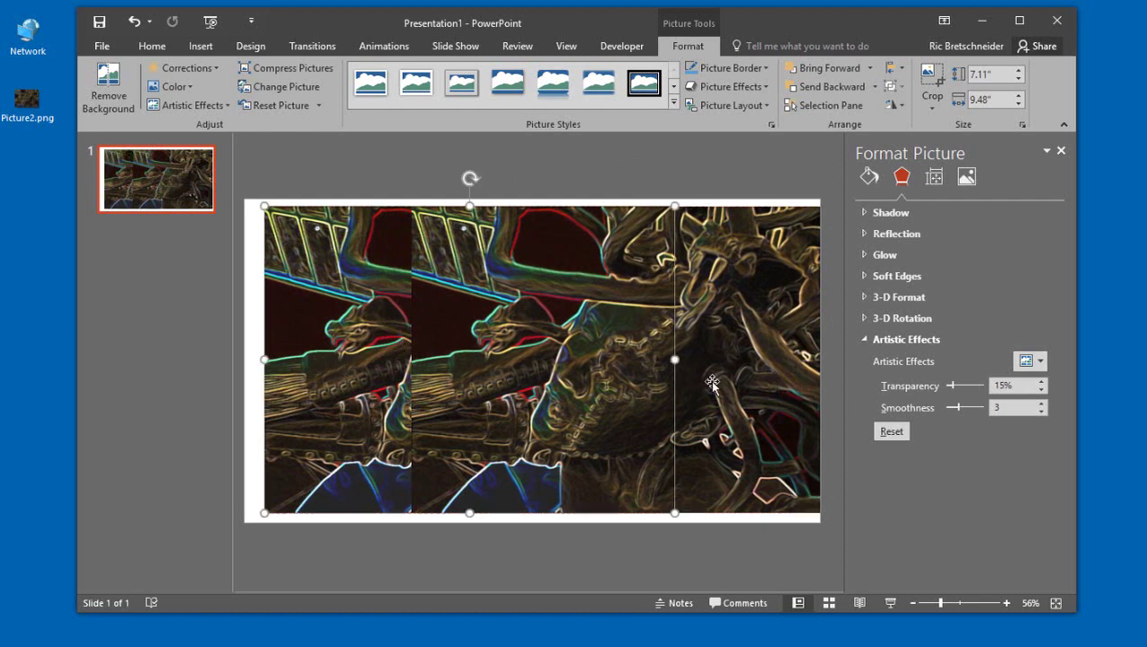
Compare the artistic effect settings of both pictures and delete the original one, keeping the inserted Picture2.png.
{"action": "left_click", "coordinate": [737, 377]}
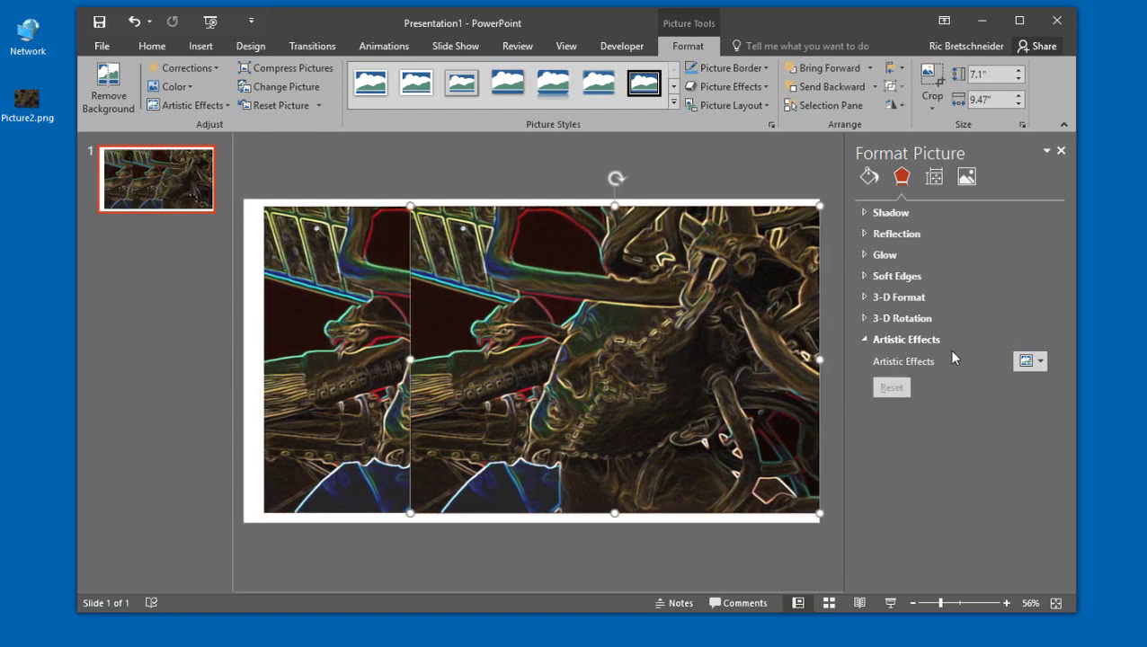
{"action": "left_click", "coordinate": [347, 370]}
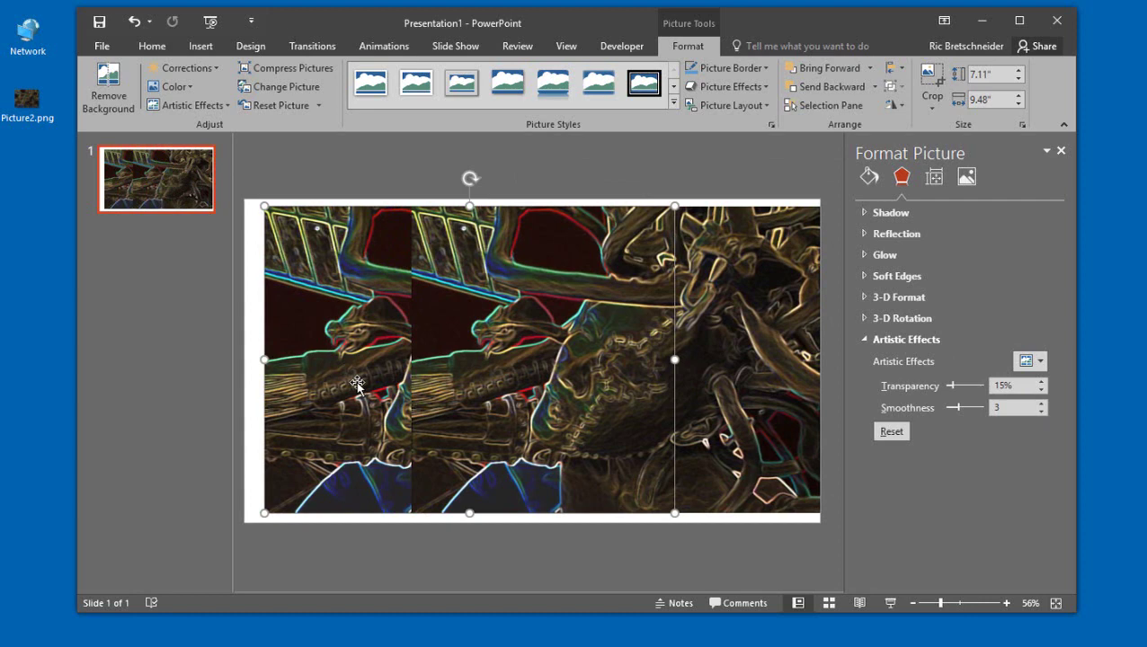
{"action": "key", "text": "Delete"}
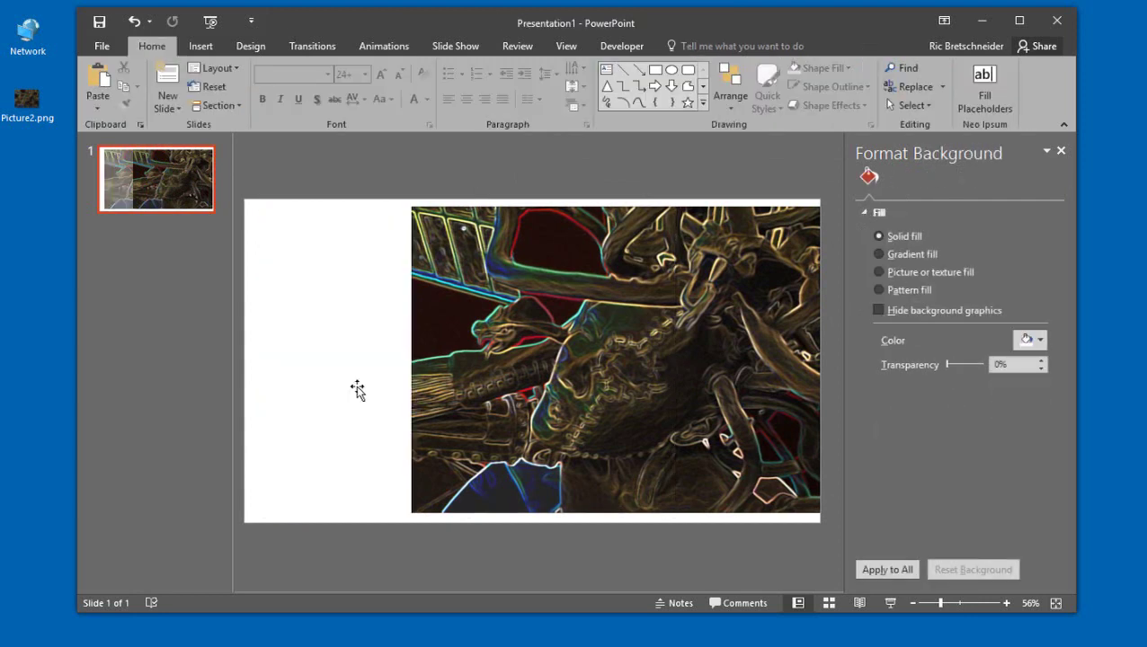
Move the inserted picture to about the centre of the slide.
{"action": "left_click", "coordinate": [536, 373]}
{"action": "left_click_drag", "start_coordinate": [537, 373], "coordinate": [463, 376]}
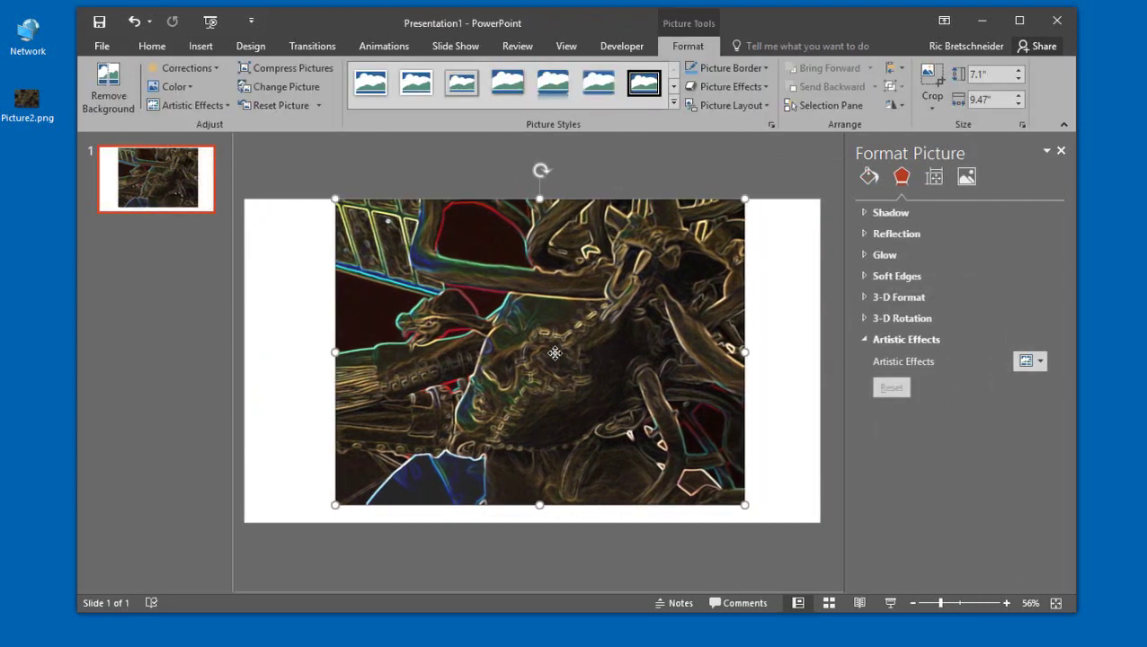
{"action": "left_click_drag", "start_coordinate": [553, 360], "coordinate": [555, 362]}
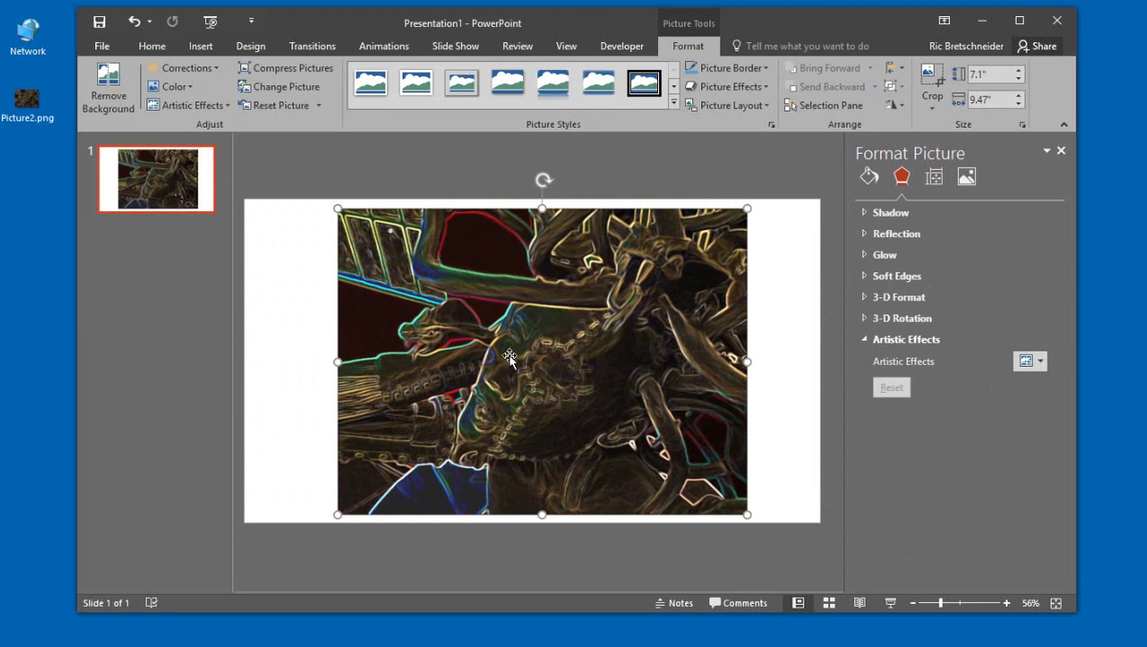
Apply the Blur artistic effect to the inserted picture and deselect it.
{"action": "left_click", "coordinate": [205, 106]}
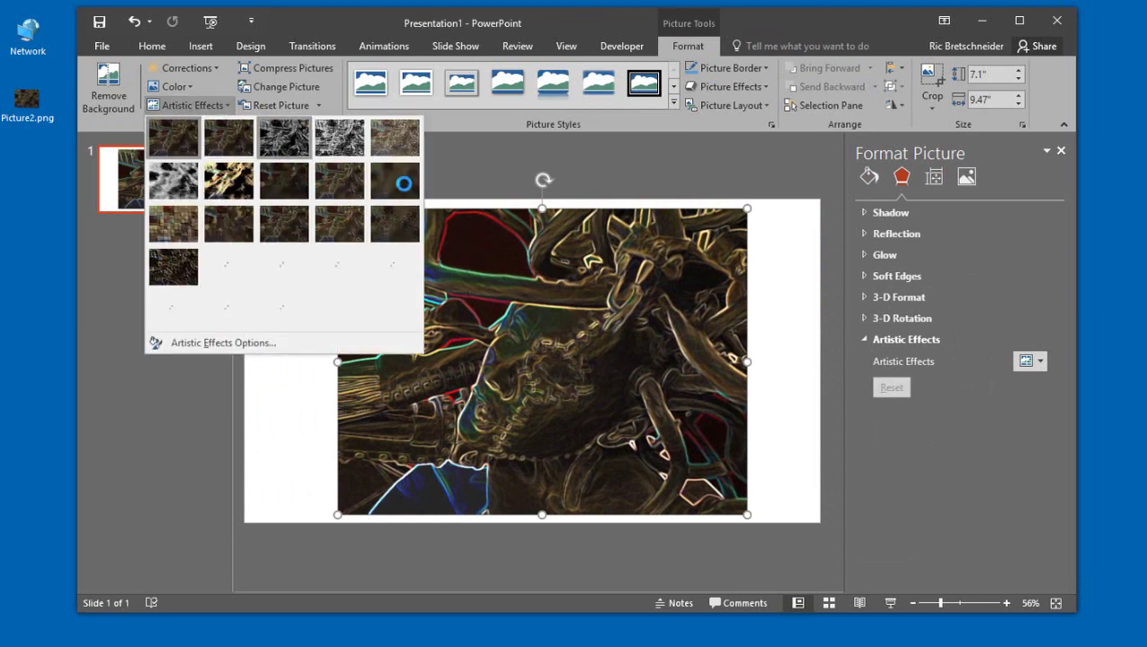
{"action": "left_click", "coordinate": [398, 184]}
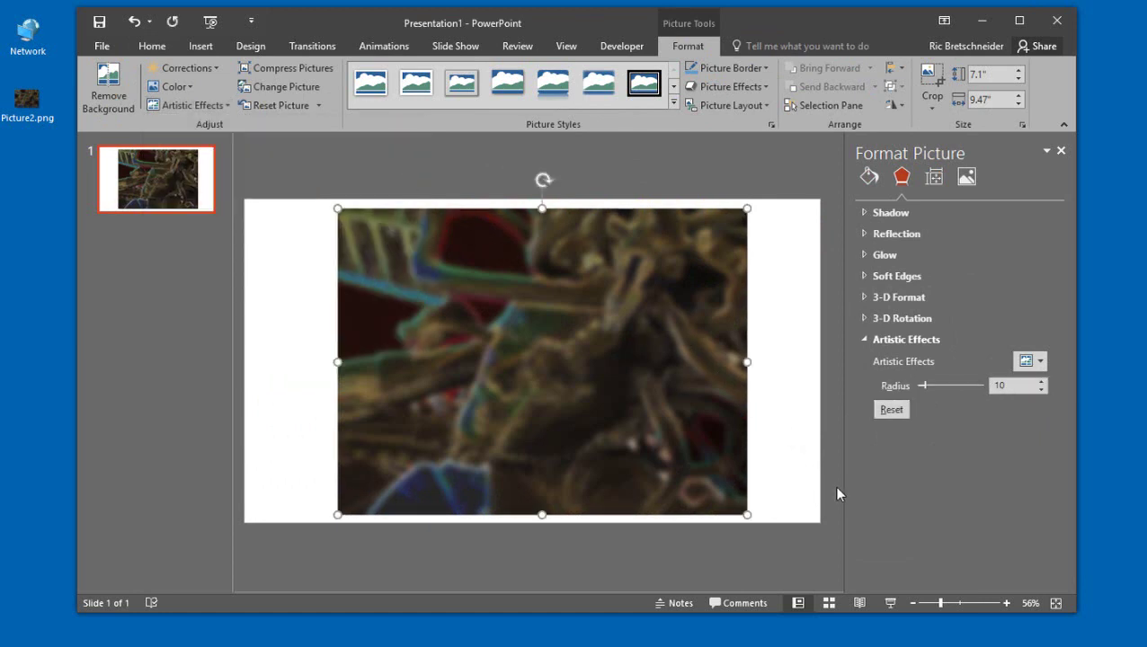
{"action": "left_click", "coordinate": [796, 494]}
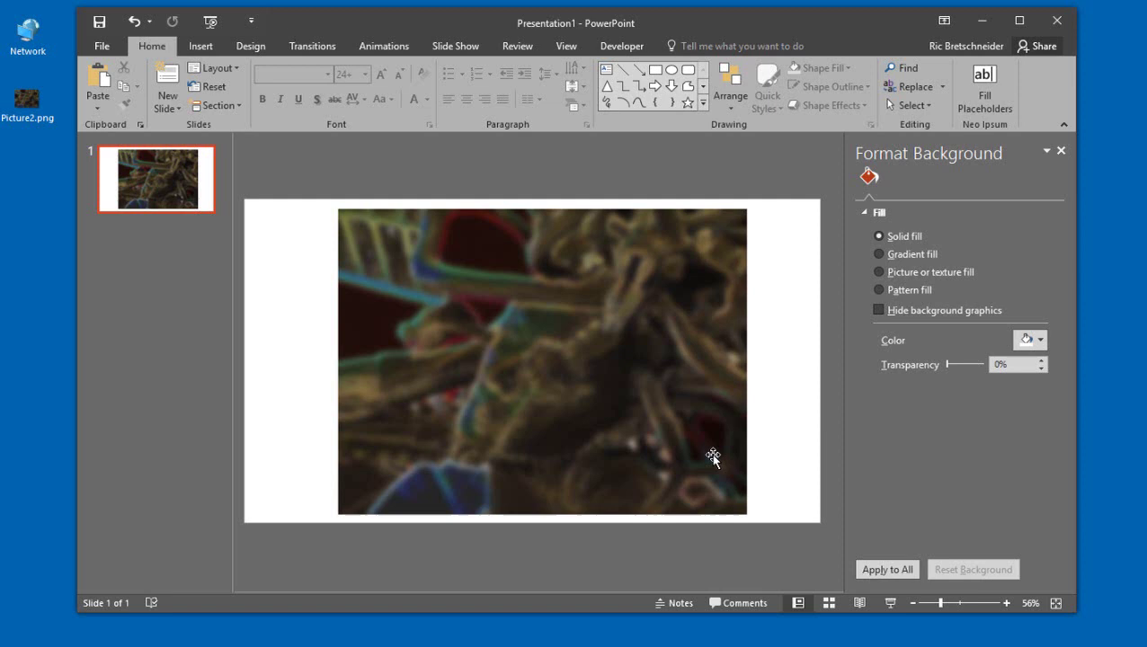
Select the inserted picture and change its artistic effect to Light Screen.
{"action": "left_click", "coordinate": [722, 404]}
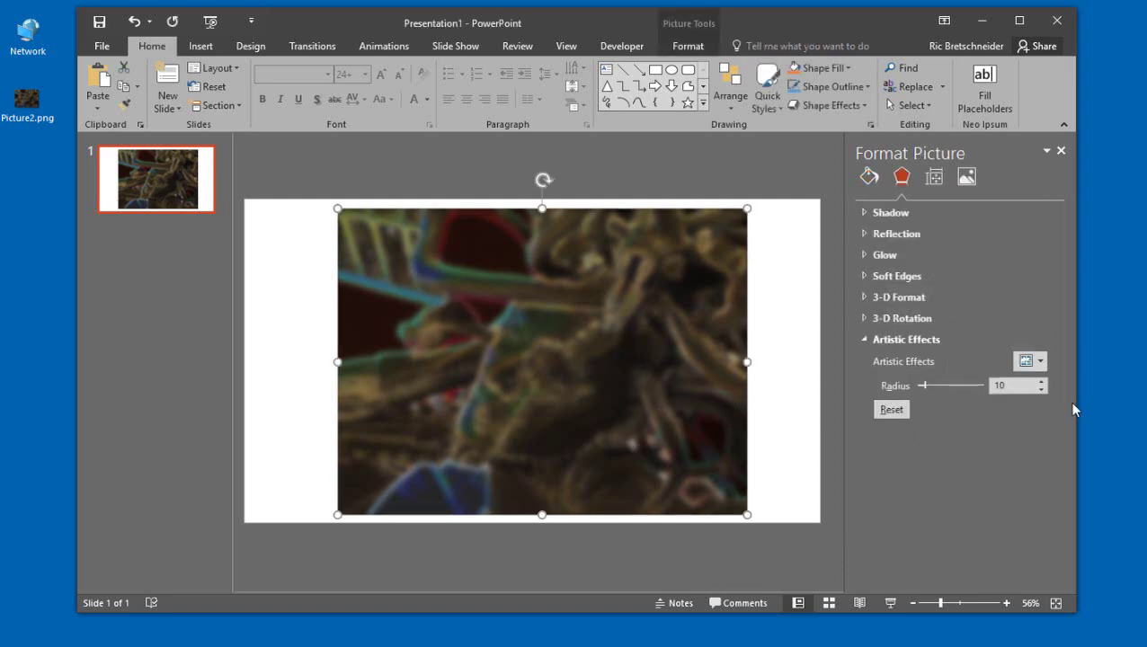
{"action": "left_click", "coordinate": [1043, 358]}
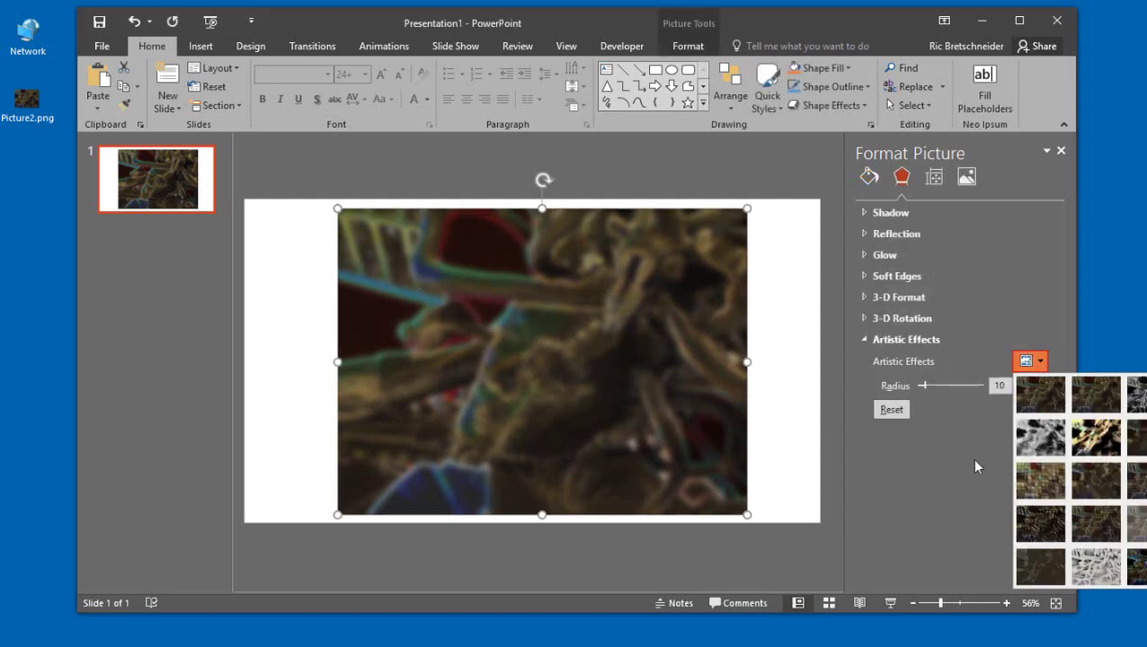
{"action": "left_click", "coordinate": [955, 497]}
{"action": "left_click", "coordinate": [1041, 361]}
{"action": "left_click", "coordinate": [1059, 492]}
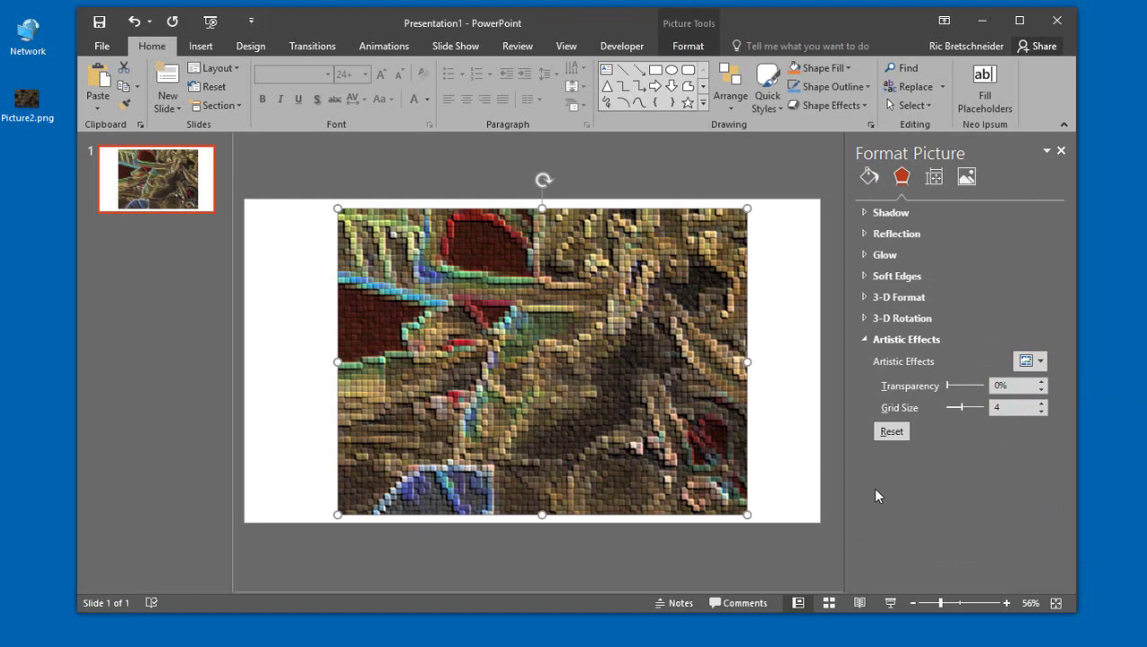
Change the inserted picture's artistic effect to Chalk Sketch.
{"action": "left_click", "coordinate": [1030, 361]}
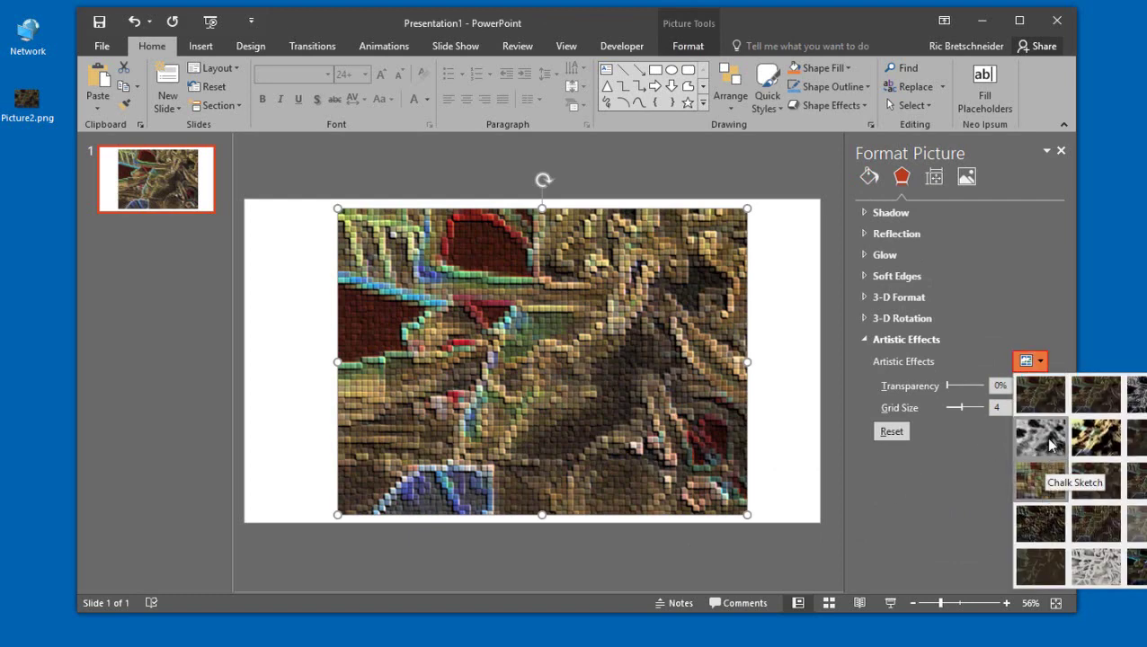
{"action": "left_click", "coordinate": [1052, 444]}
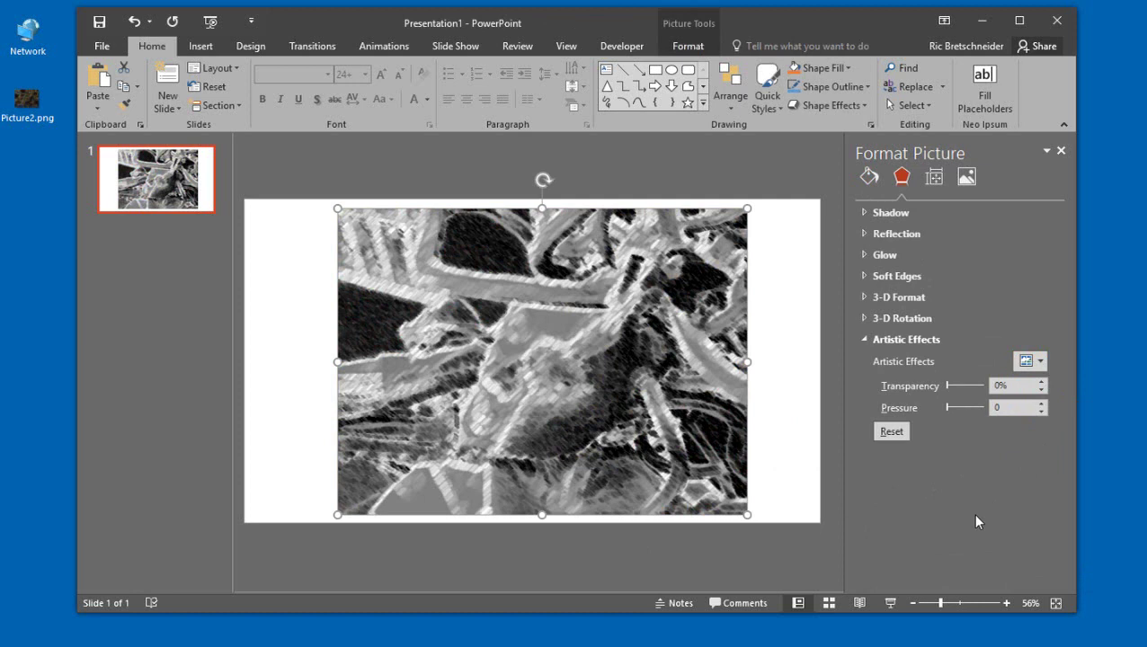